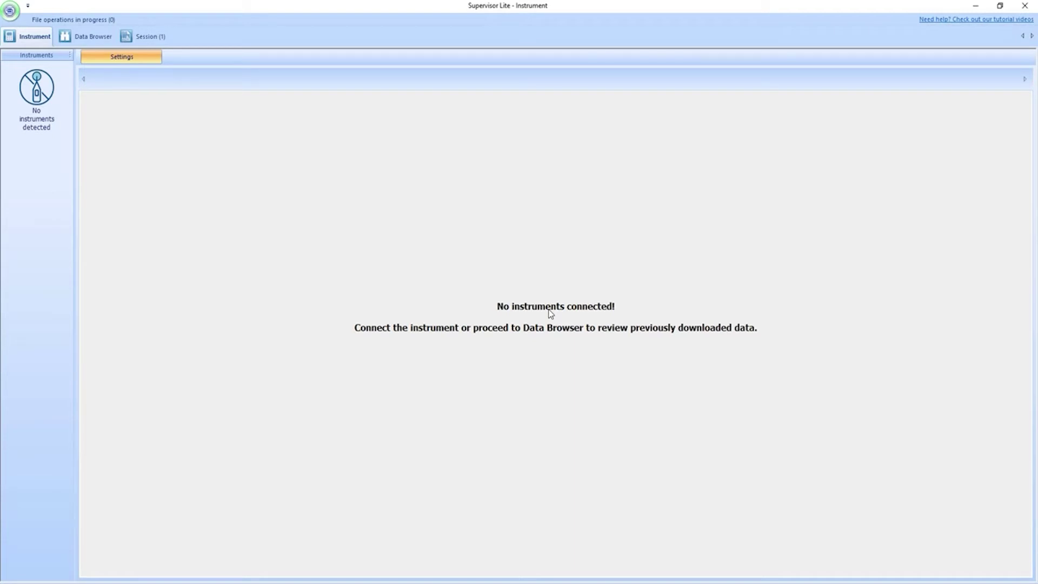
# Step: Check Device Manager for the Unknown device under Other devices, then close it
pyautogui.press('super')
pyautogui.write('device manager')
pyautogui.press('Return')
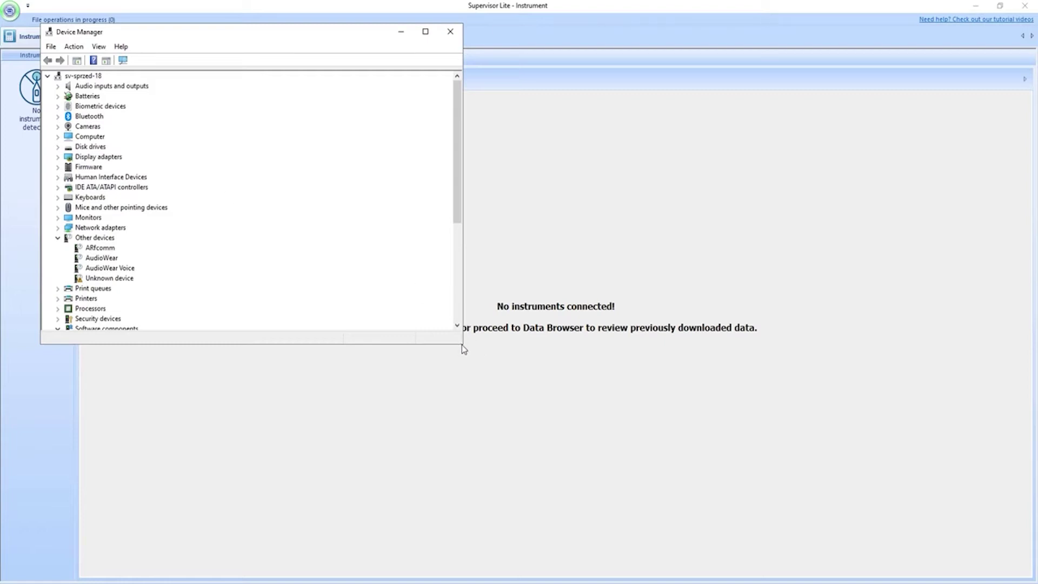
pyautogui.moveTo(462, 345); pyautogui.dragTo(544, 440)
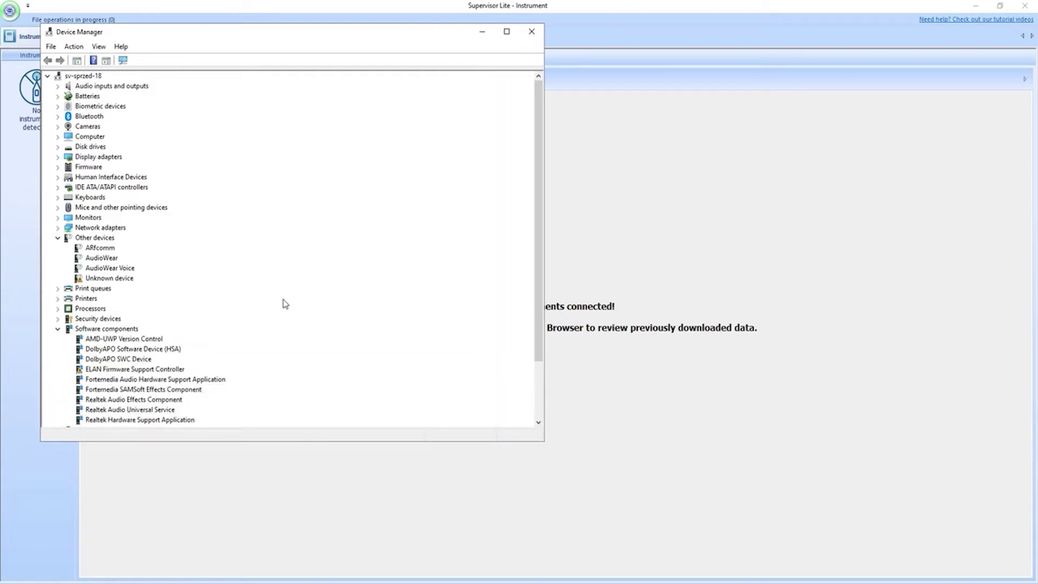
pyautogui.scroll(-3, 285, 303)
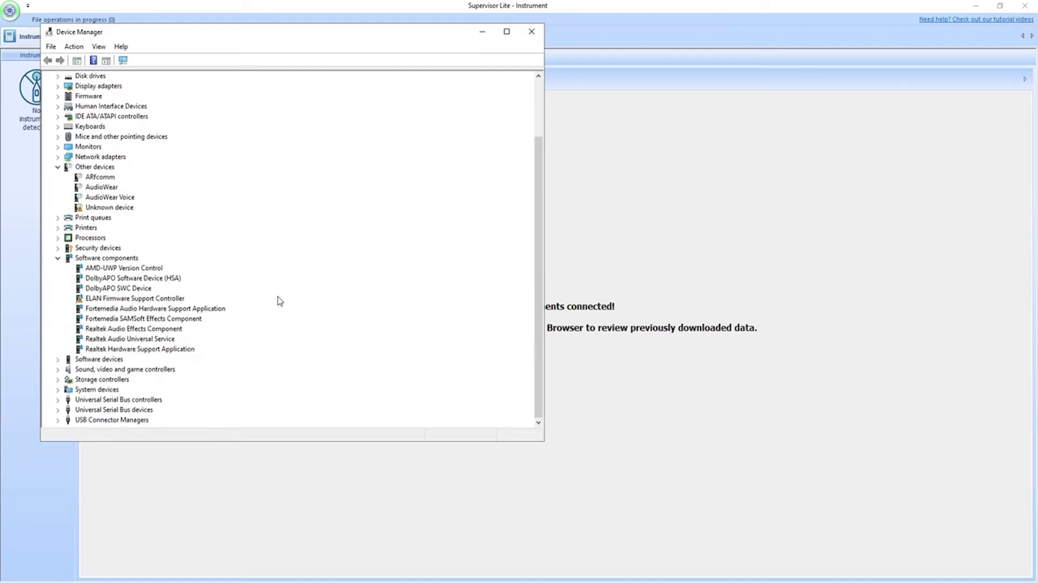
pyautogui.click(108, 209)
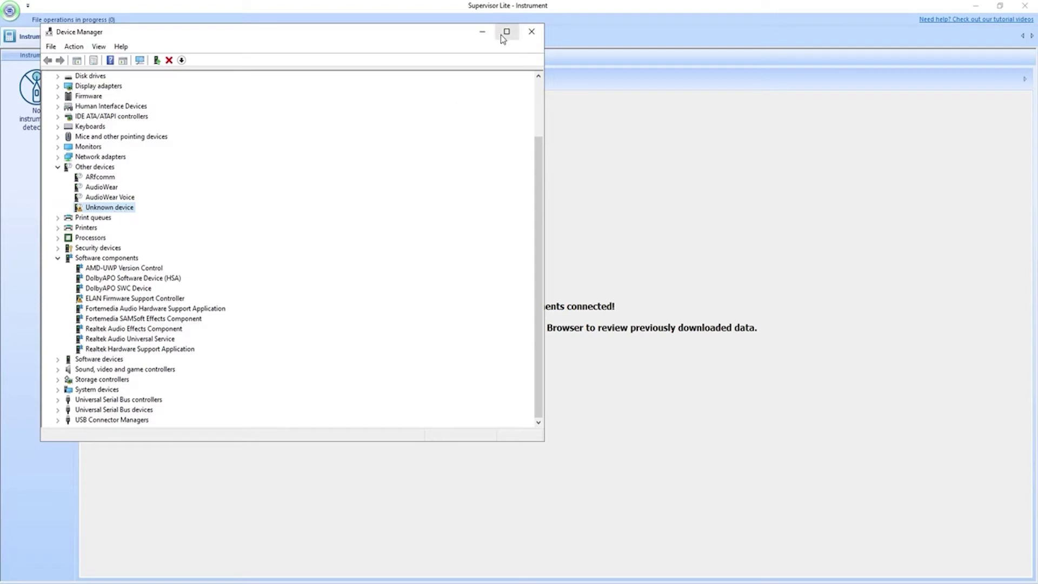
pyautogui.click(532, 33)
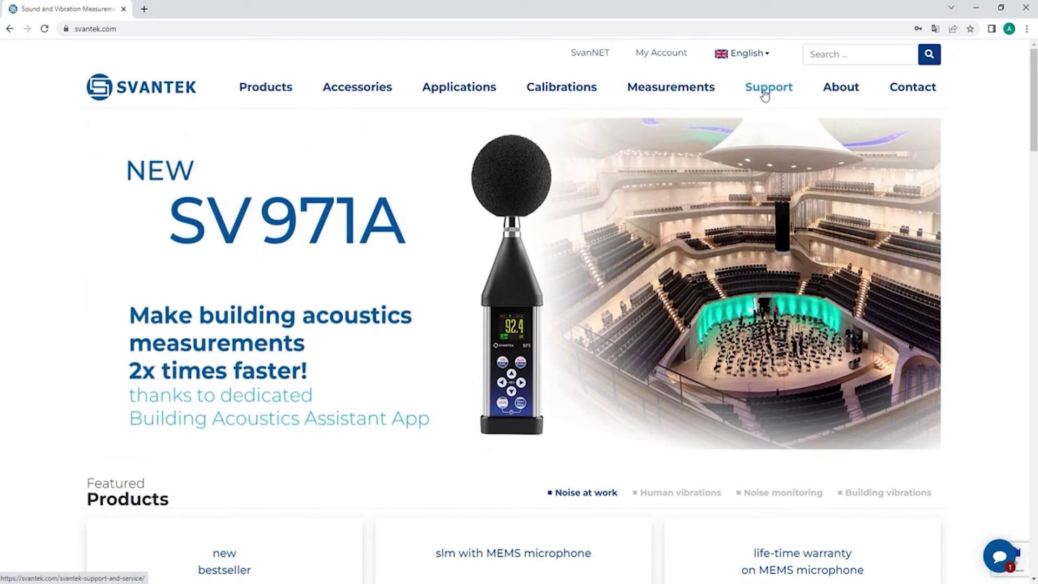
# Step: Go to the Svantek support page's software download list
pyautogui.click(763, 93)
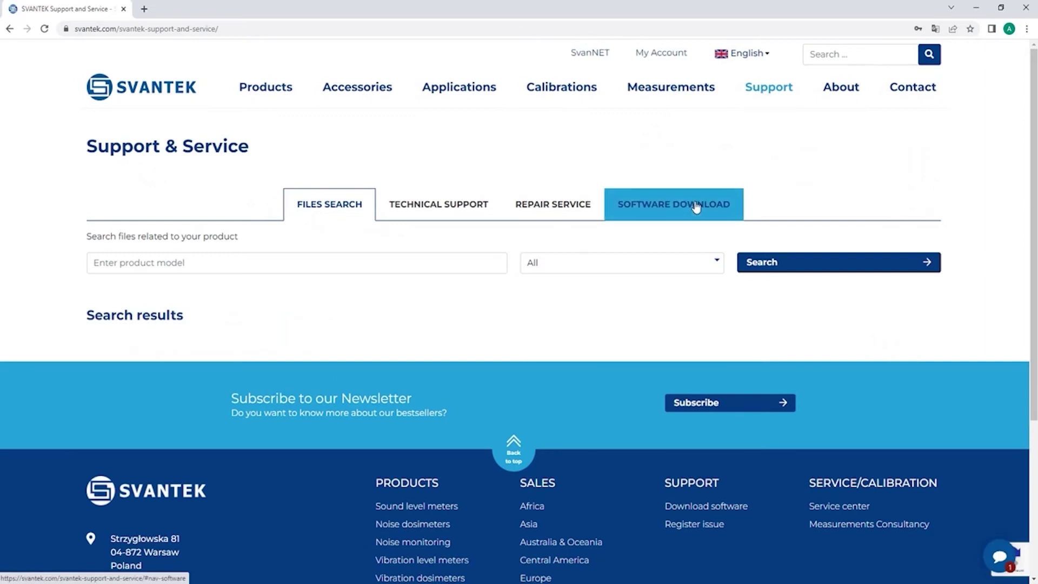
pyautogui.click(696, 207)
pyautogui.scroll(-5, 617, 238)
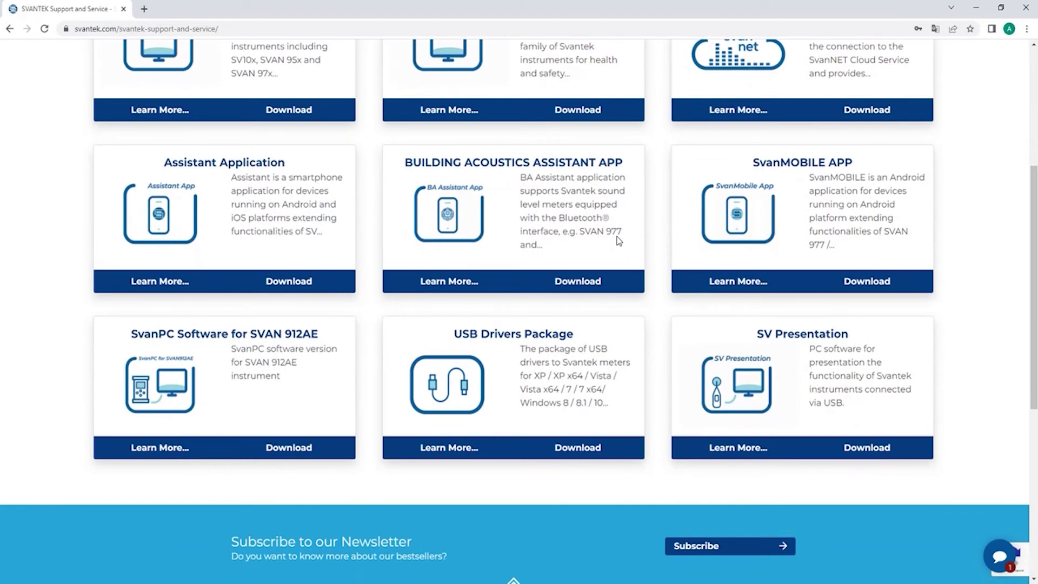
pyautogui.scroll(5, 474, 155)
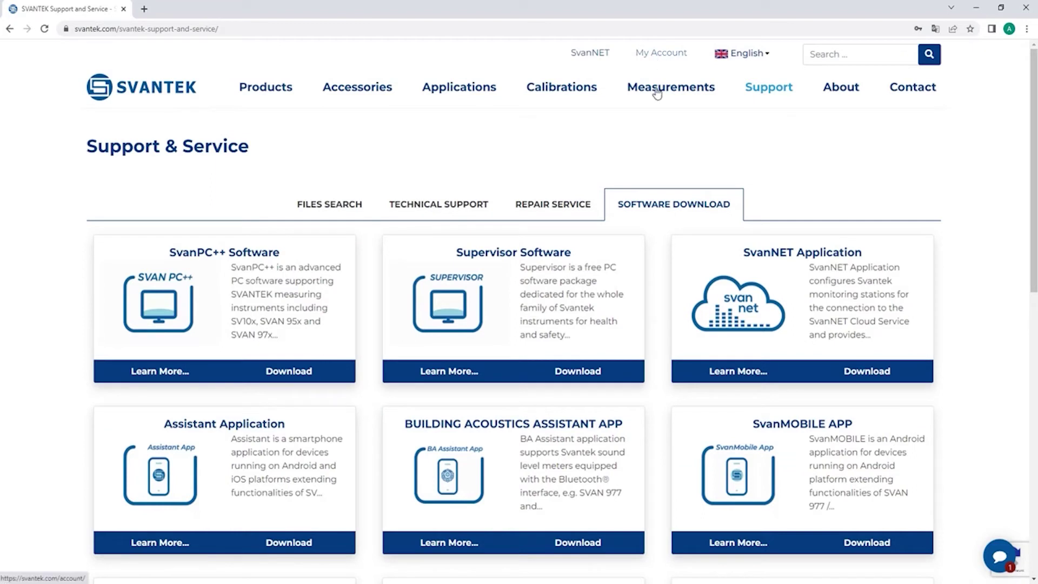
pyautogui.scroll(-2, 655, 241)
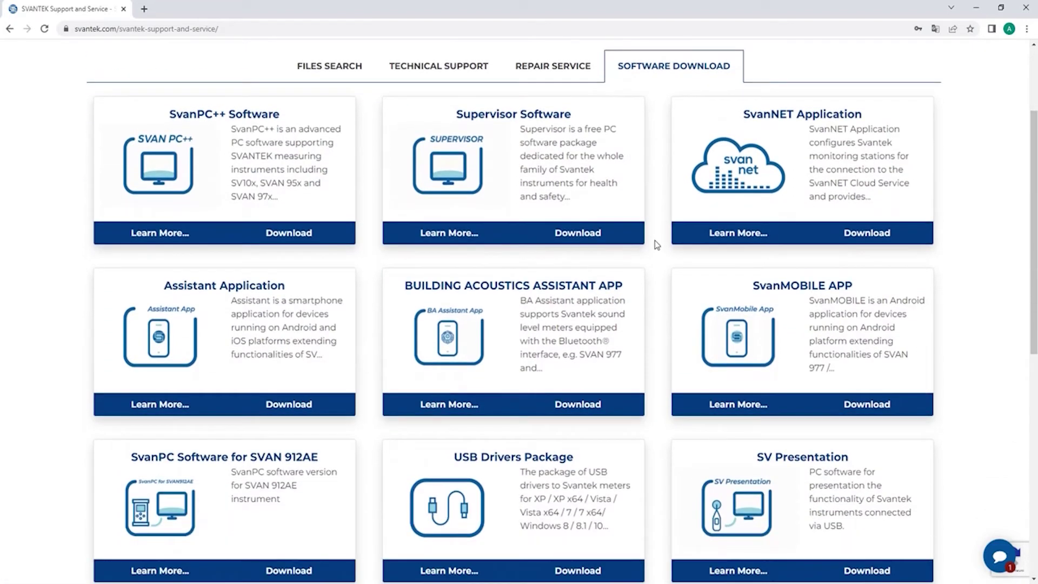
pyautogui.scroll(-1, 654, 240)
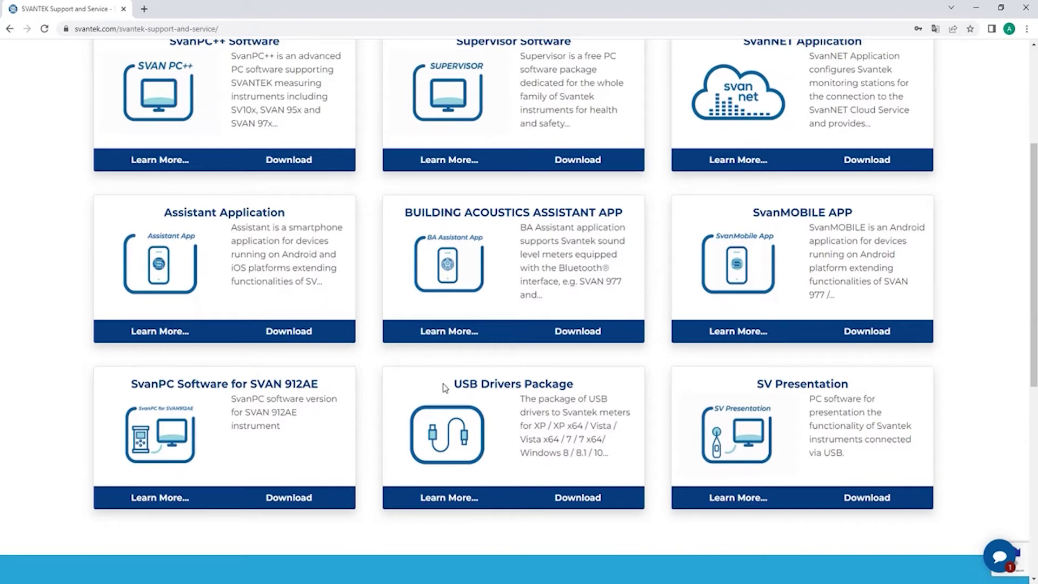
# Step: Download the English USB Drivers Package and open the svan_usb_drivers zip
pyautogui.moveTo(444, 387); pyautogui.dragTo(574, 388)
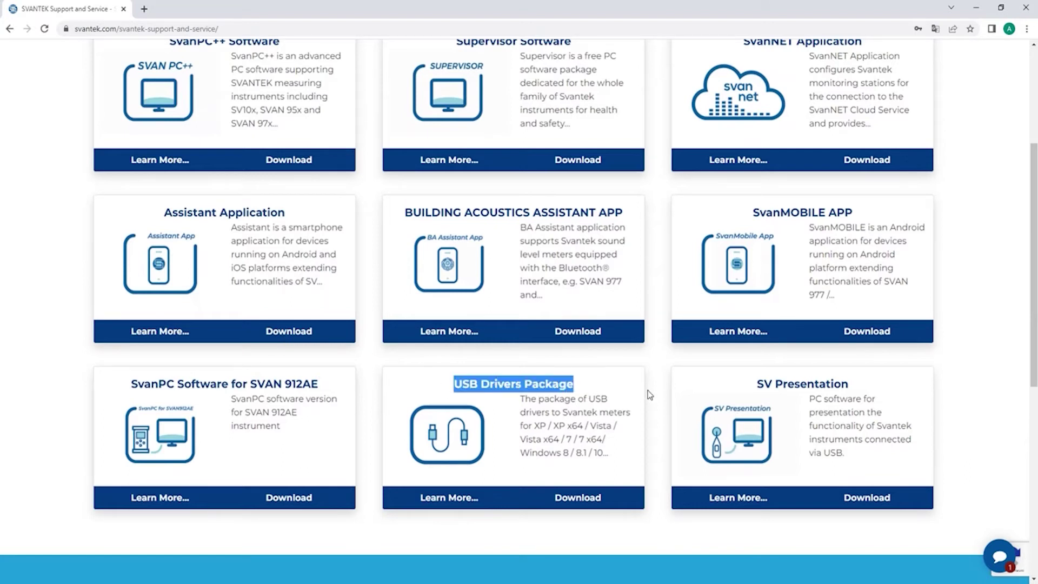
pyautogui.click(650, 394)
pyautogui.click(585, 497)
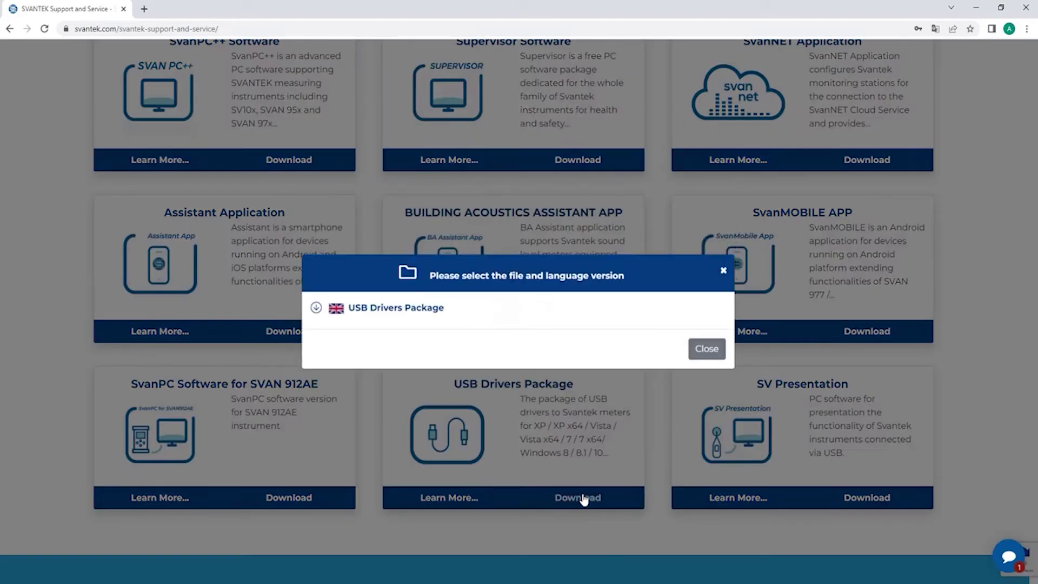
pyautogui.click(403, 308)
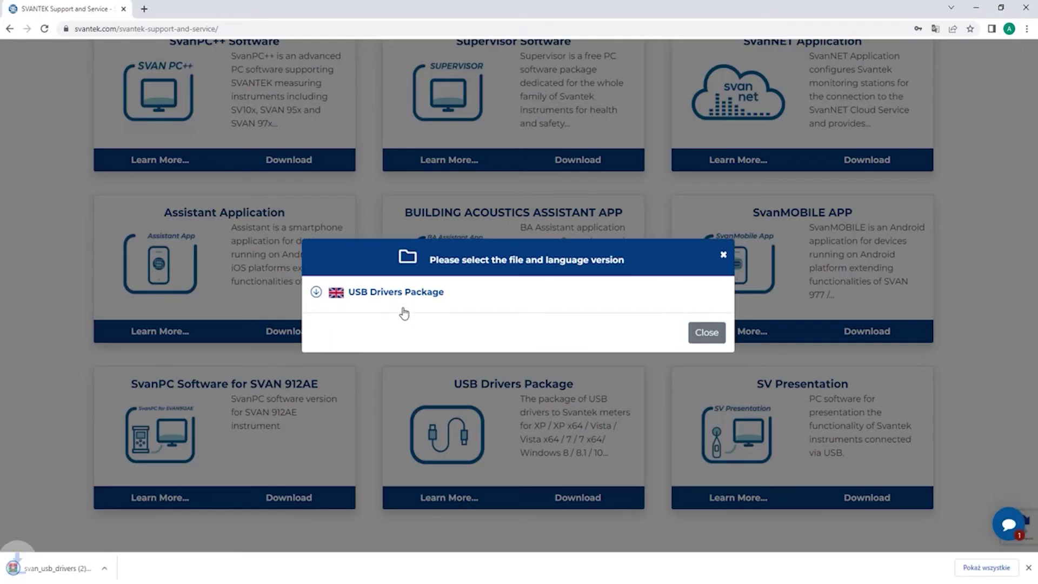
pyautogui.click(75, 573)
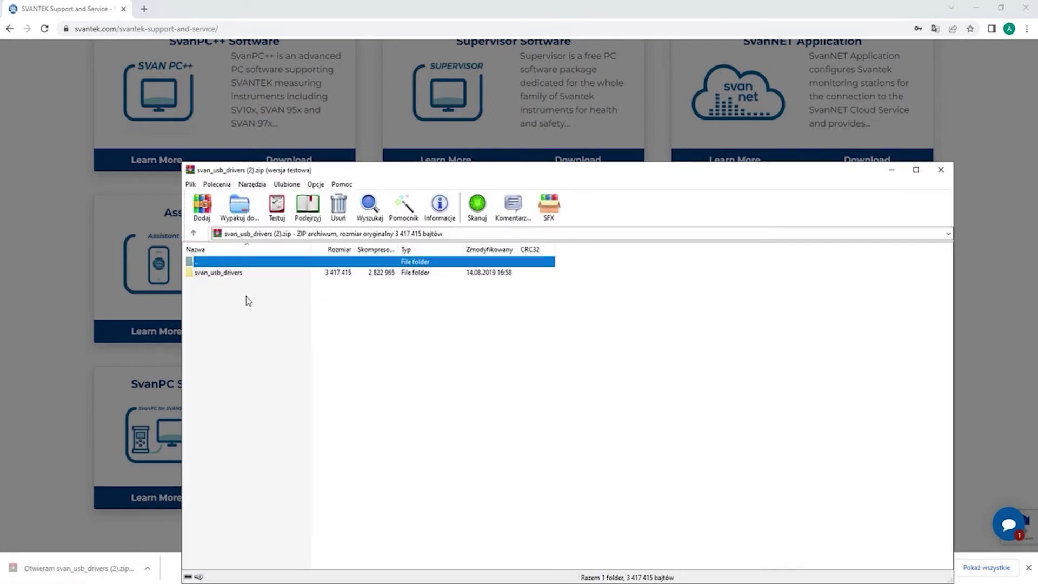
# Step: Run SvanDriverSetup_3_1_0_0_Win10_x64.msi from the svan_usb_drivers folder in the archive
pyautogui.doubleClick(249, 272)
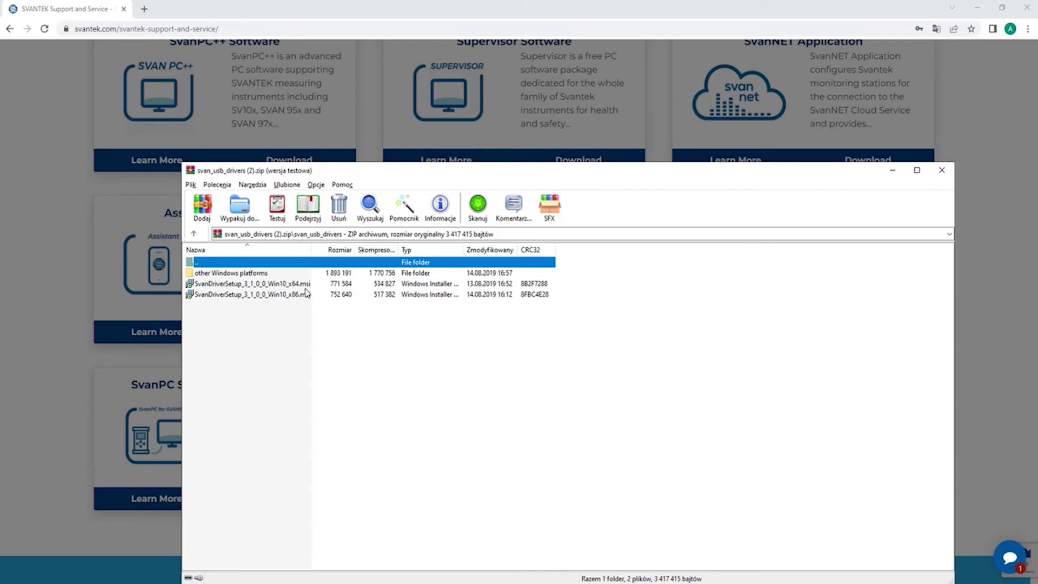
pyautogui.doubleClick(310, 283)
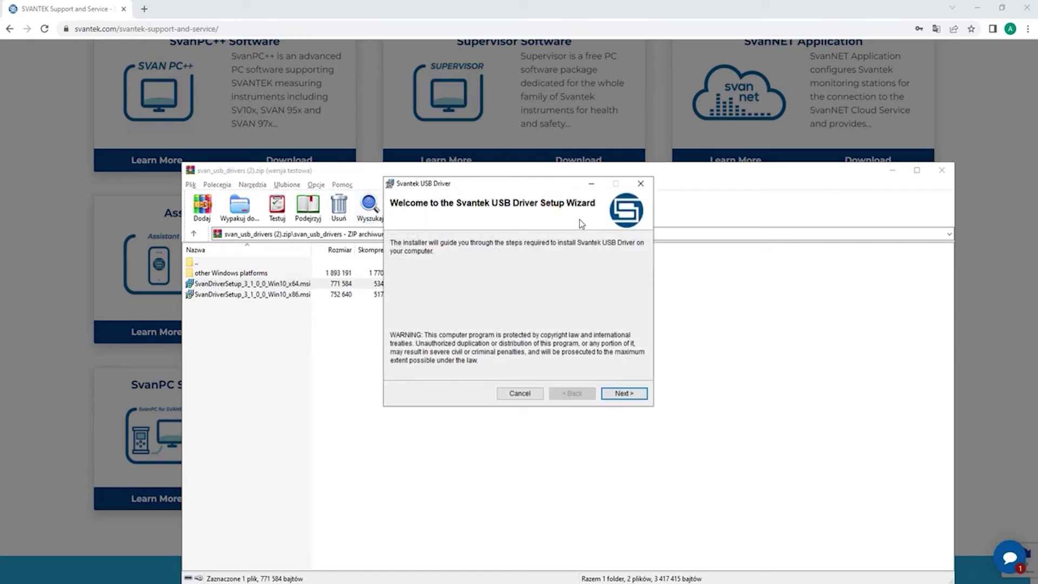
# Step: Accept the license and install the Svantek USB Driver to the default folder, then close the installer
pyautogui.click(624, 393)
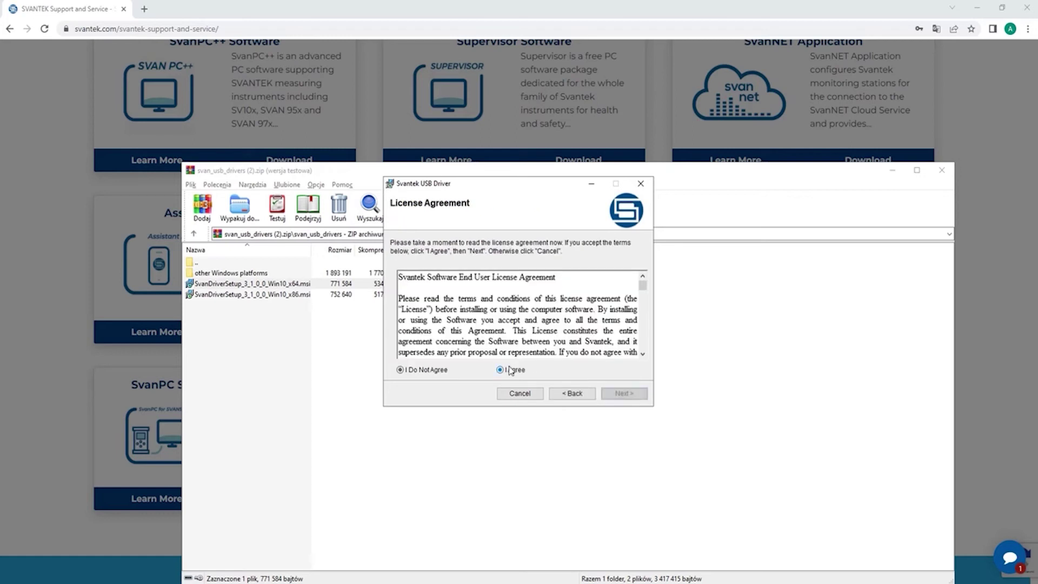
pyautogui.click(508, 370)
pyautogui.click(625, 393)
pyautogui.click(624, 393)
pyautogui.click(624, 392)
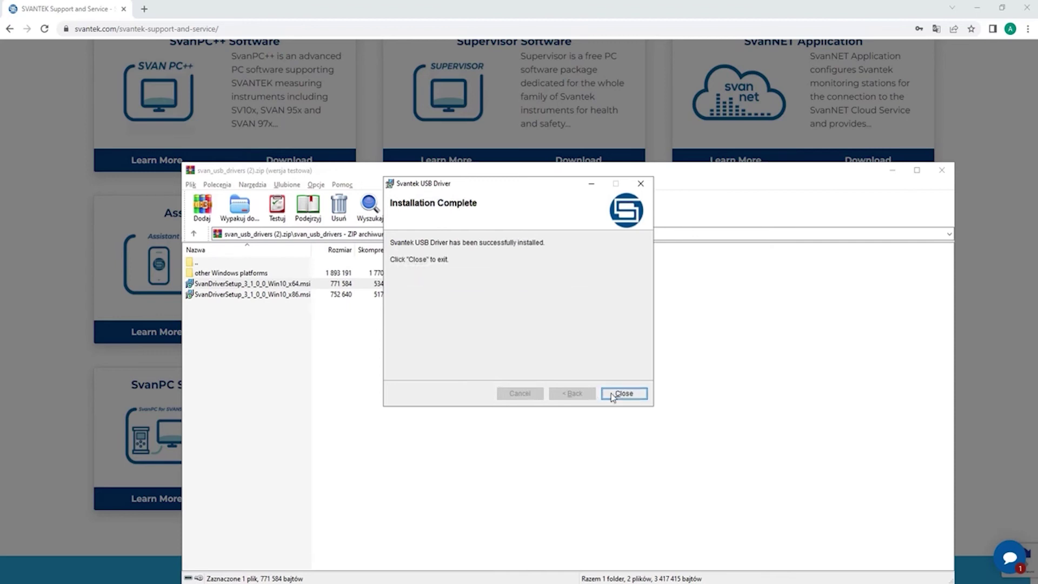
pyautogui.click(610, 394)
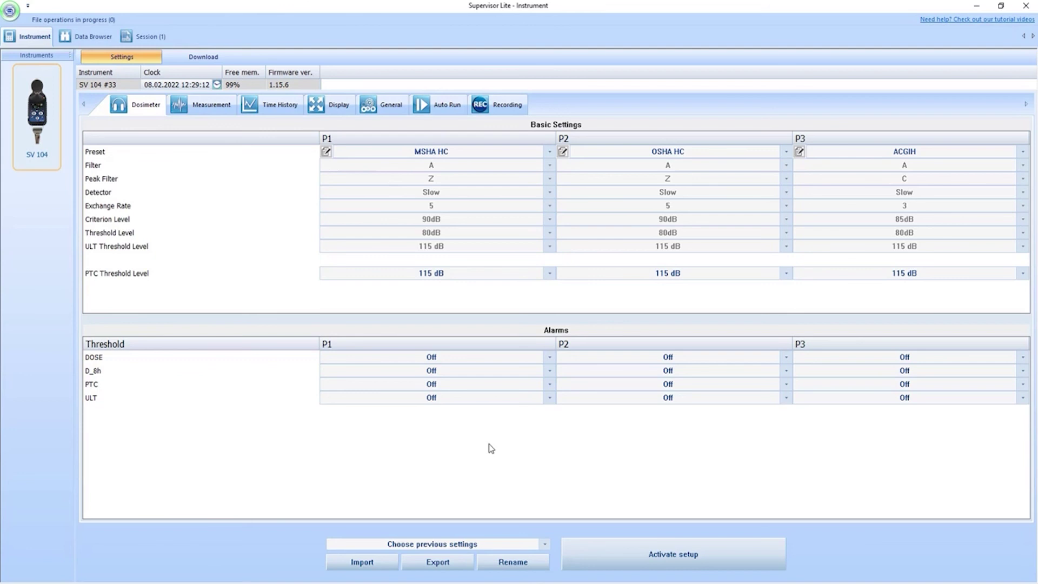
# Step: Reopen Device Manager and select the new Svantek devices category
pyautogui.press('super')
pyautogui.write('device')
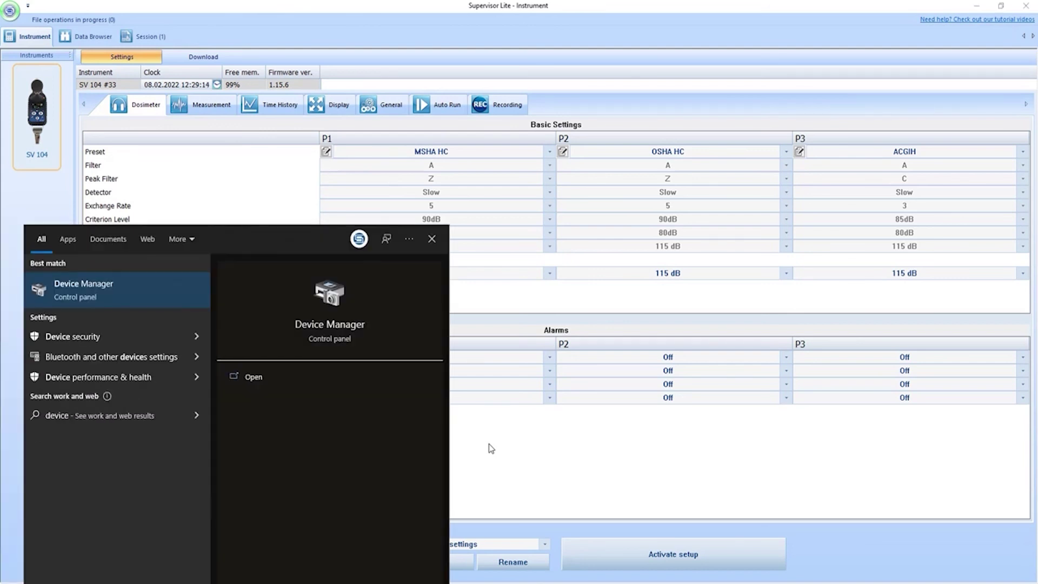
pyautogui.press('Return')
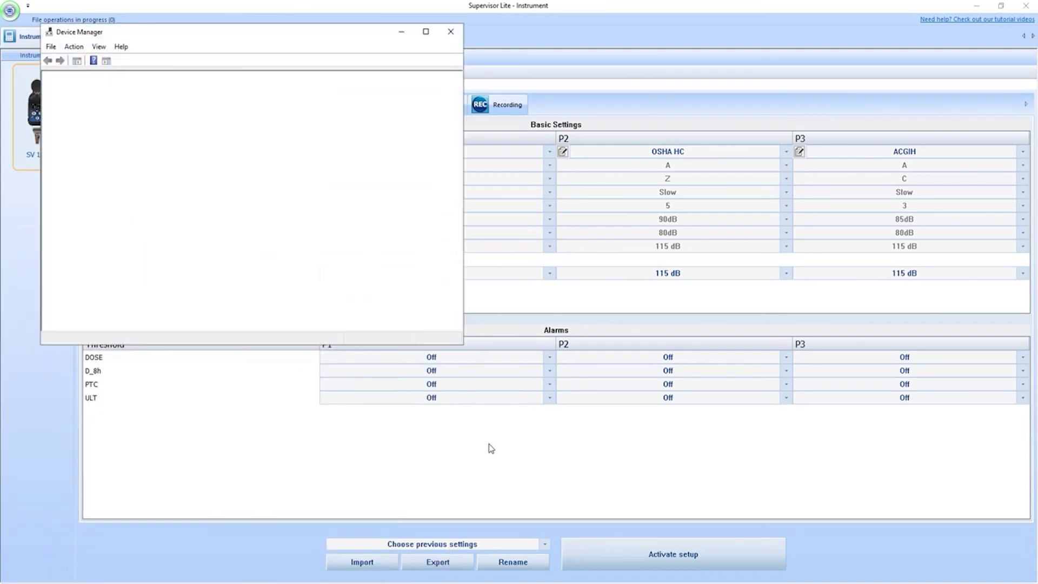
pyautogui.scroll(-3, 180, 218)
pyautogui.scroll(-2, 181, 219)
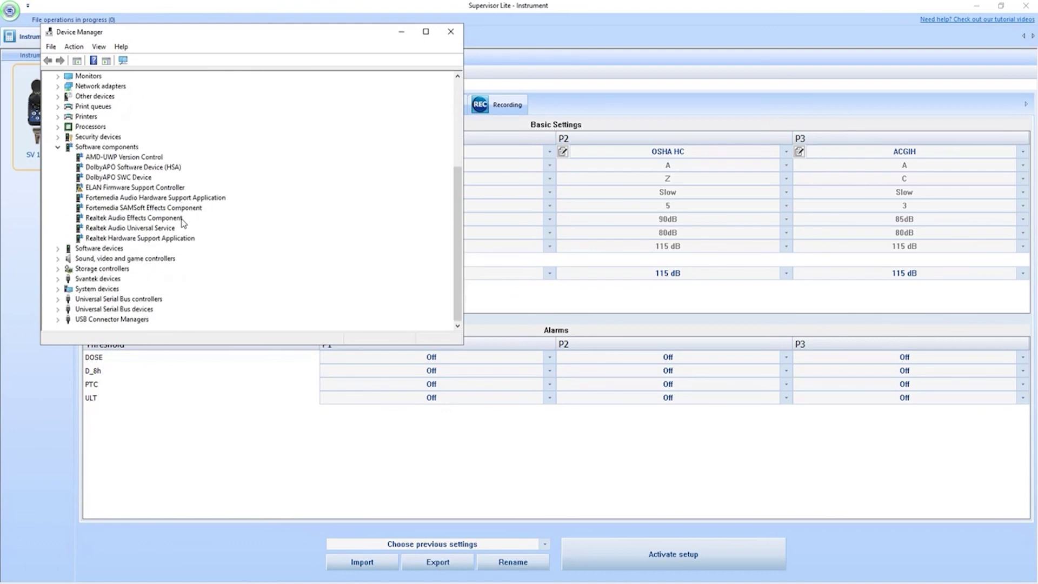
pyautogui.click(106, 281)
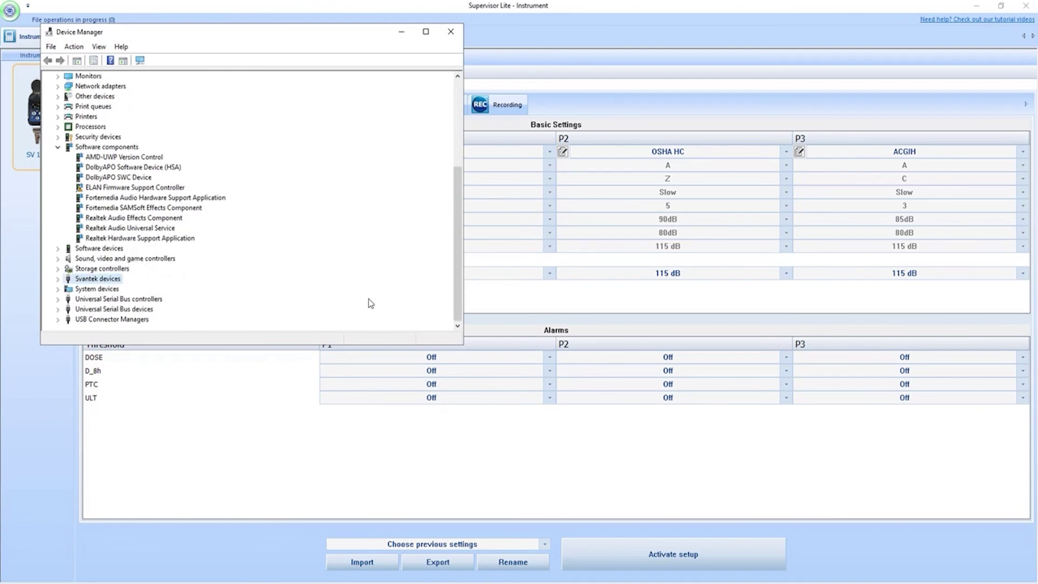